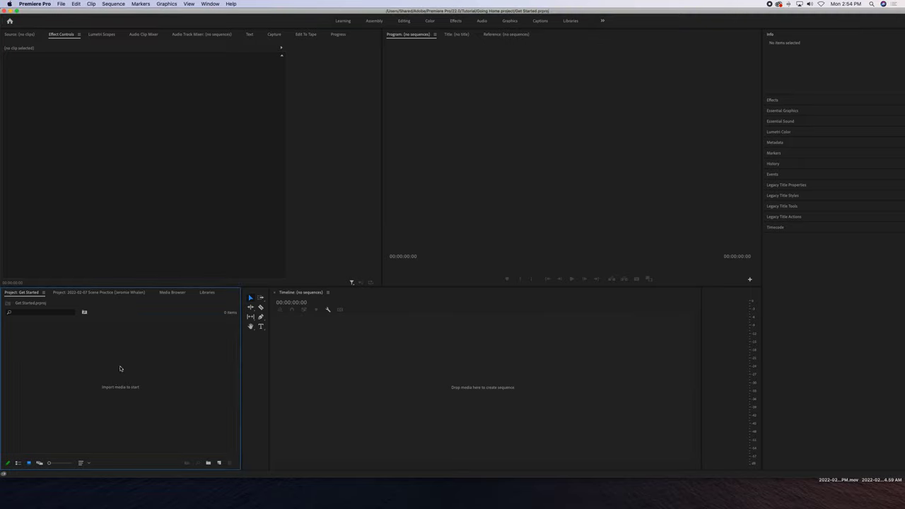
- Import all twenty video files from Semester 02 Period 04 Video > 2022-02-02 Transcript Welcome > Class Videos
double_click(121, 368)
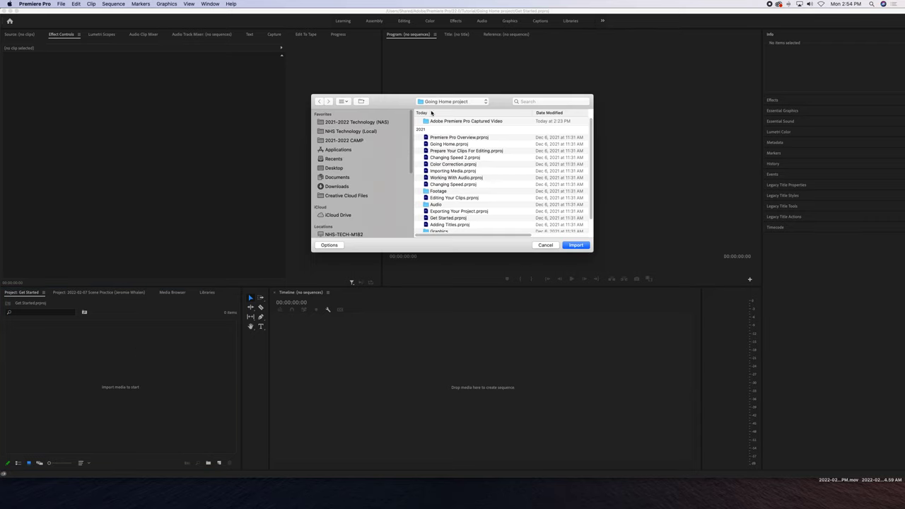
click(367, 133)
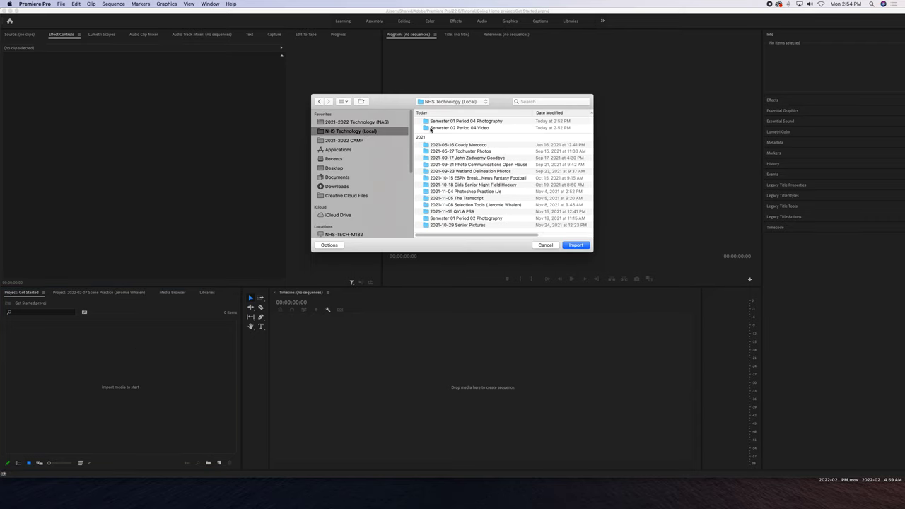
double_click(467, 127)
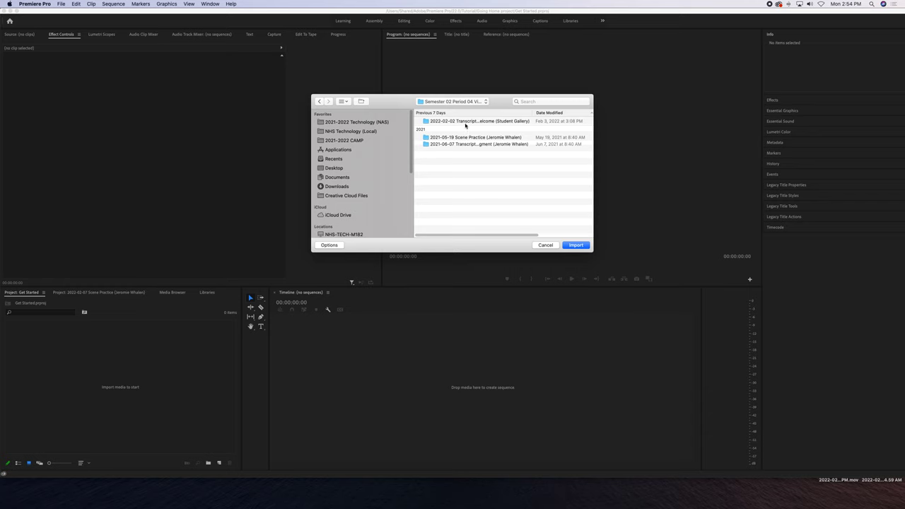
double_click(535, 114)
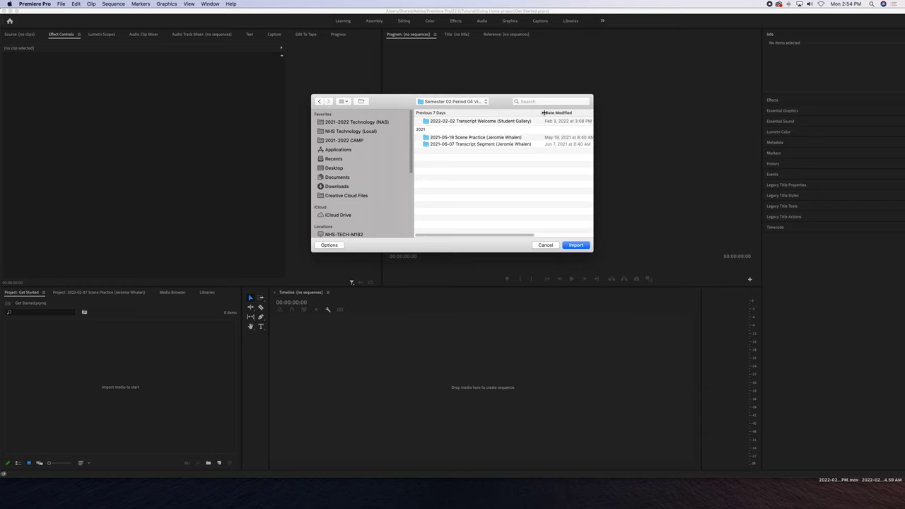
double_click(492, 122)
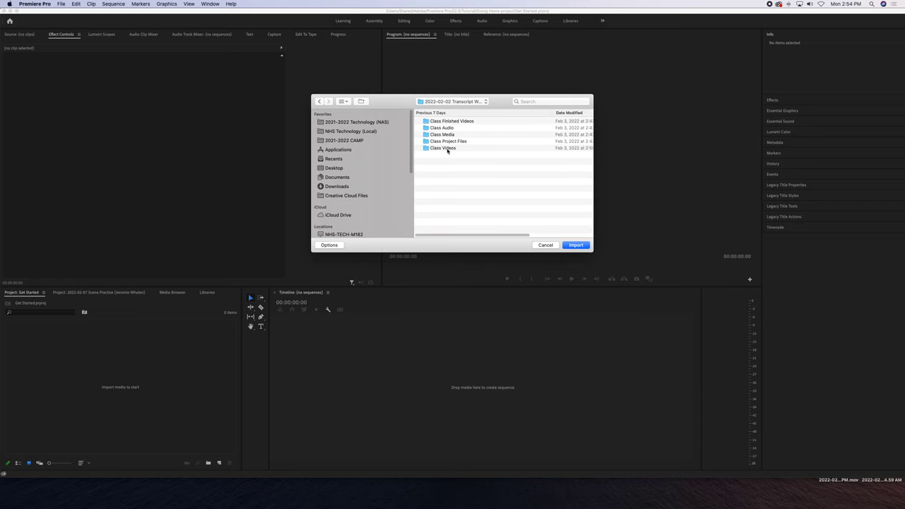
double_click(447, 149)
click(447, 148)
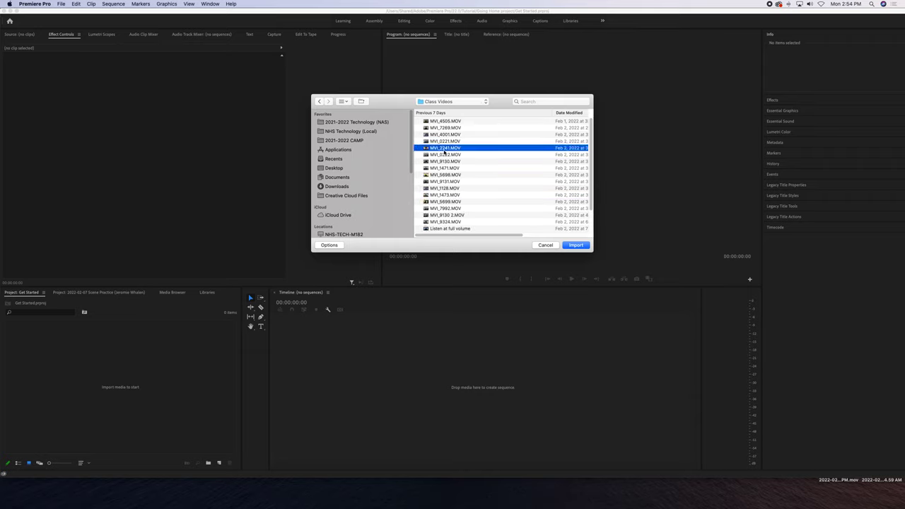
key(super+a)
click(576, 246)
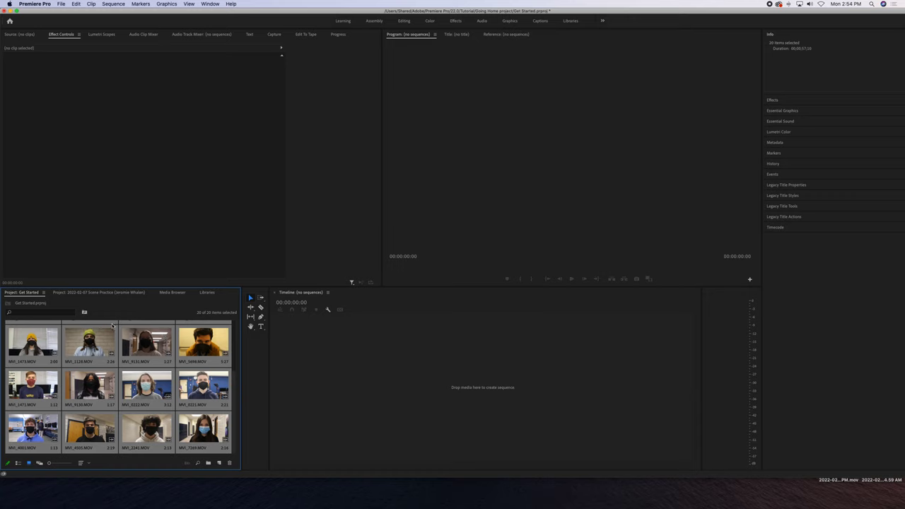
- Load MVI_1473 in the Source monitor and play through its opening frames
click(89, 343)
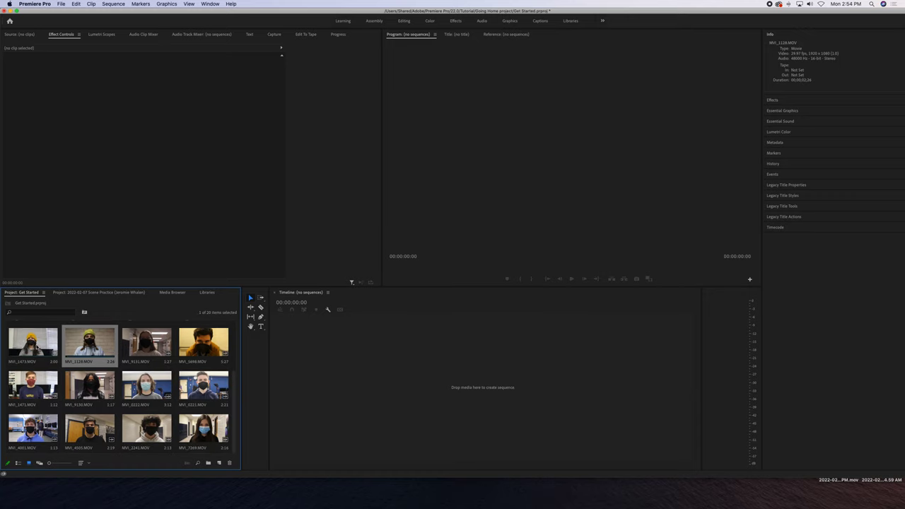
double_click(35, 347)
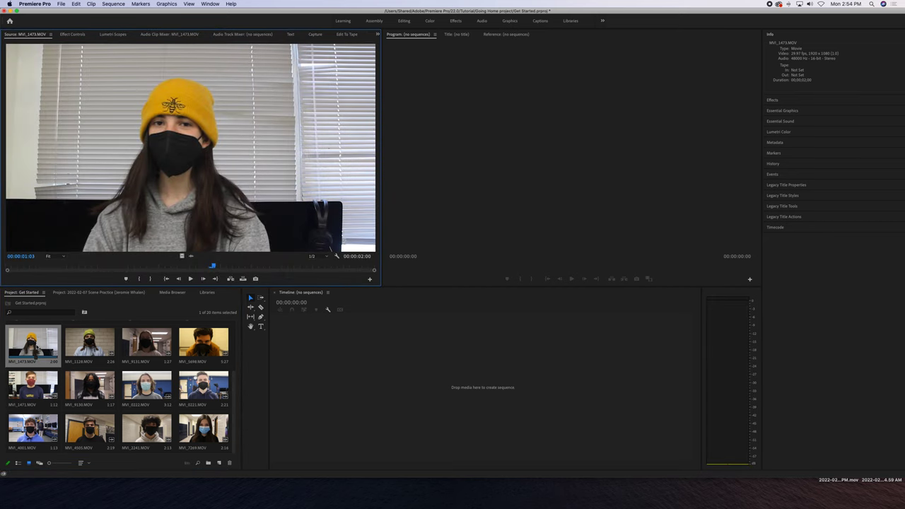
click(35, 266)
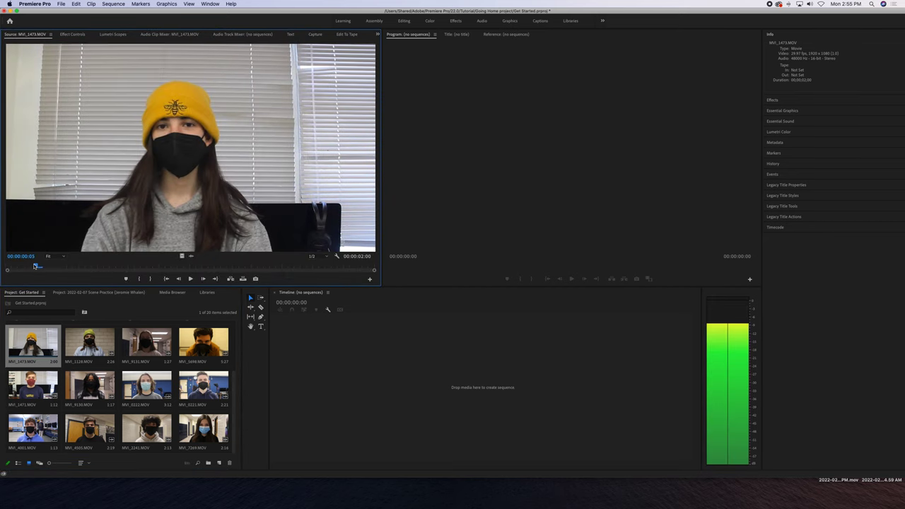
drag(35, 266, 22, 266)
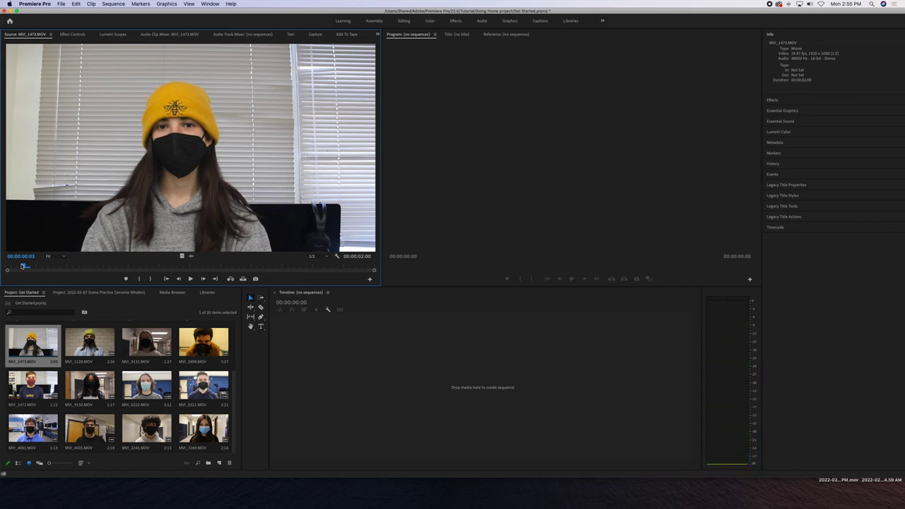
key(space)
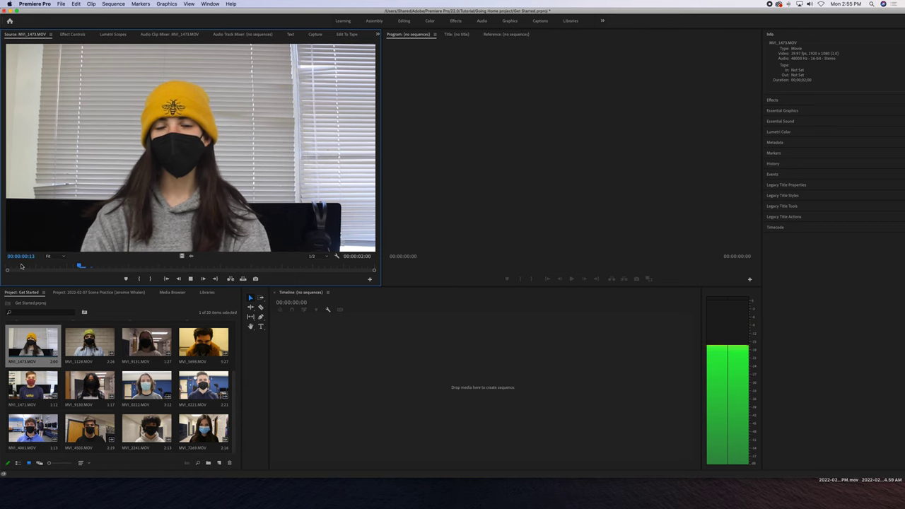
key(space)
click(135, 266)
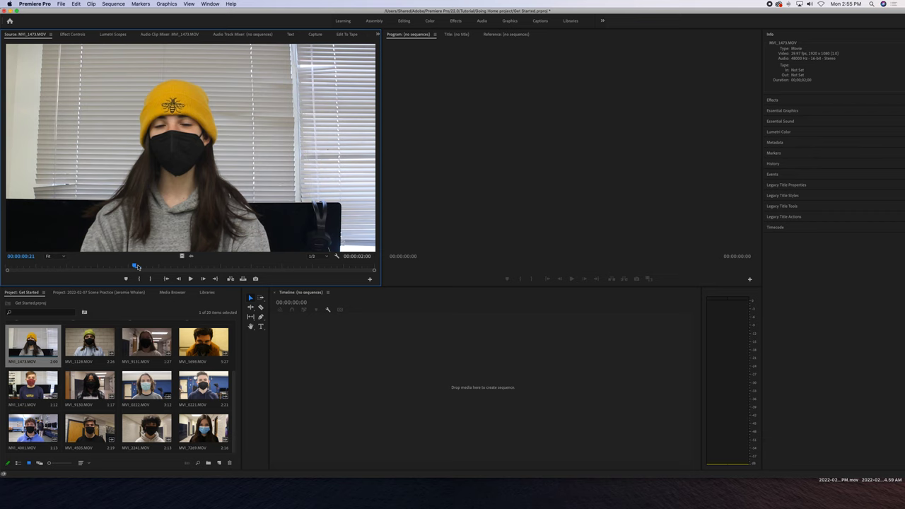
key(XF86AudioRaiseVolume)
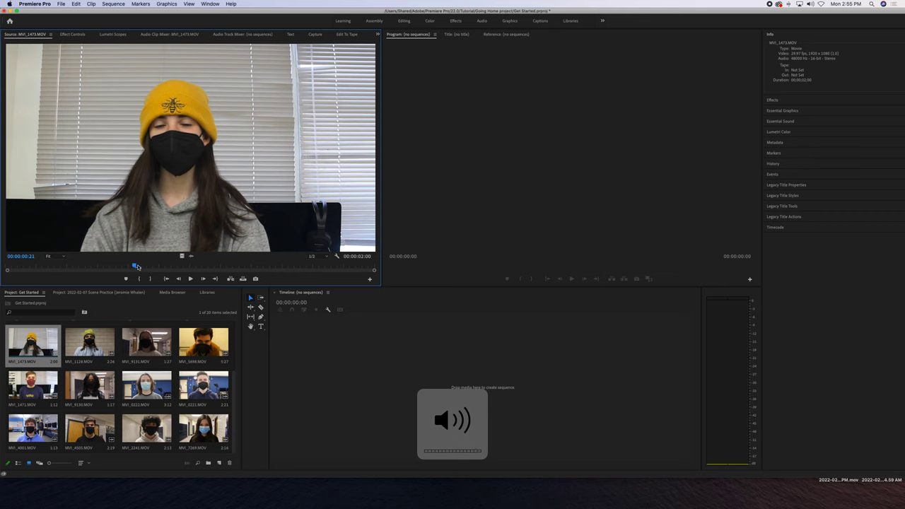
- Frame-step MVI_1473 to 00:00:00:09 and set the In point there
key(space)
key(Left)
key(Left)
key(Left)
key(Left)
key(Left)
key(Left)
key(Right)
key(Right)
key(Right)
key(Right)
key(Right)
key(Right)
key(Right)
key(Right)
key(Right)
key(Right)
key(space)
click(139, 267)
key(space)
key(Left)
key(Left)
key(Left)
key(Left)
key(Left)
key(Left)
key(Left)
key(Left)
key(Left)
key(Left)
key(Left)
key(Left)
key(Left)
key(Left)
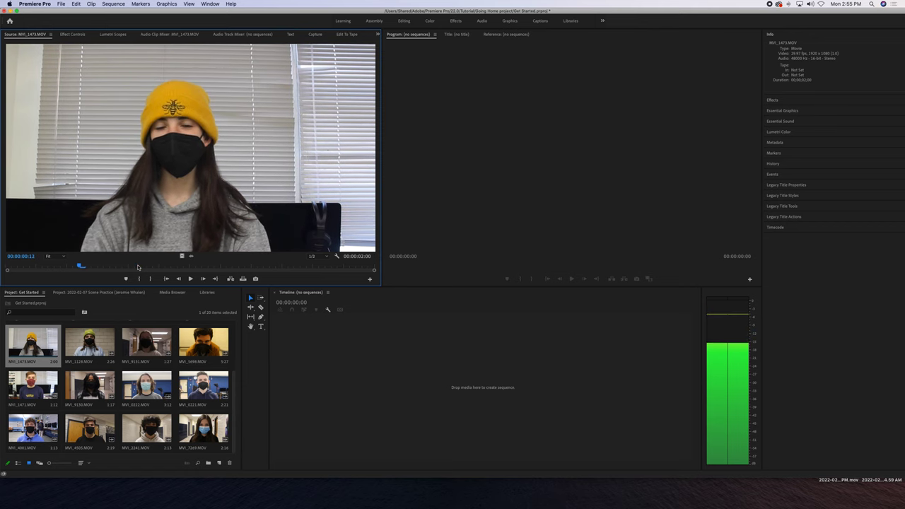
key(Left)
key(Left)
key(Left)
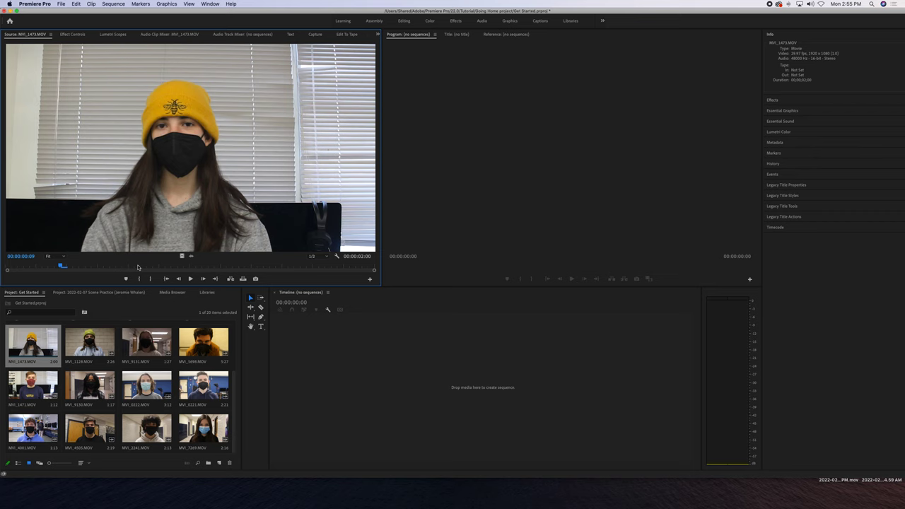
key(i)
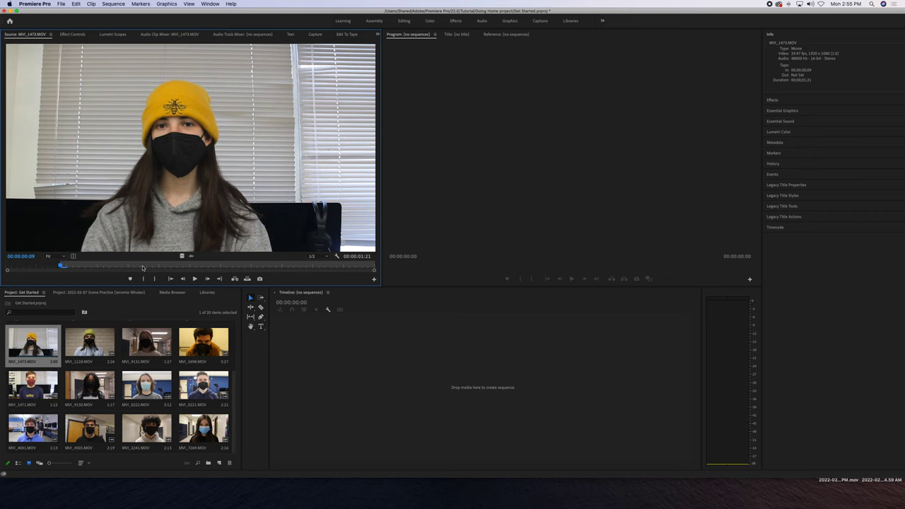
- Play MVI_1473 forward from the In point and set its Out point at 00:00:00:24
click(66, 265)
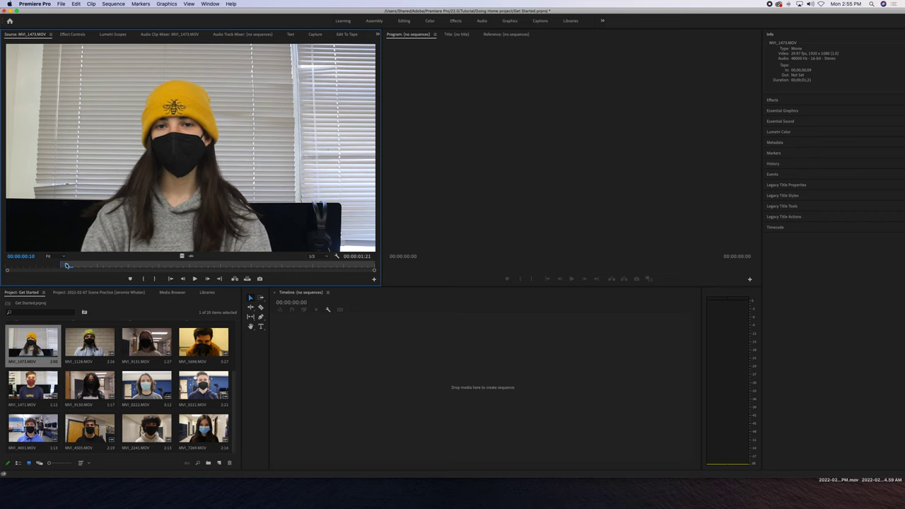
key(space)
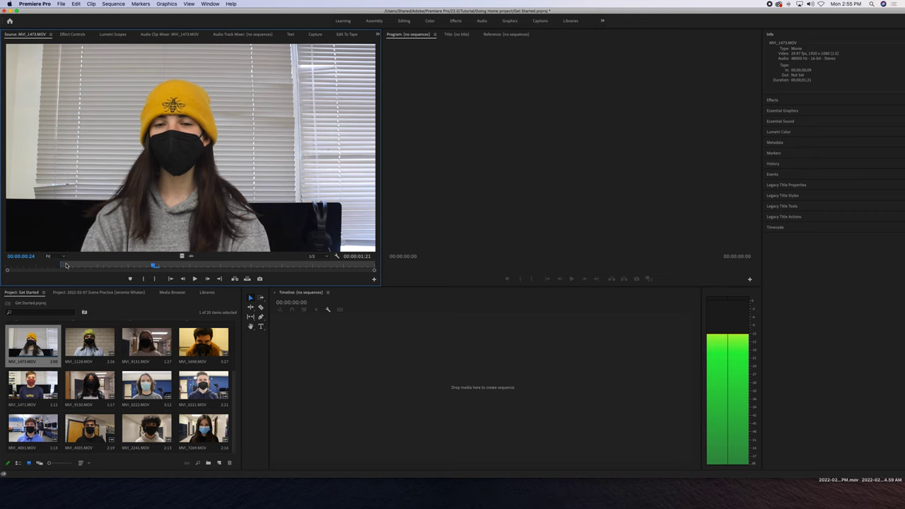
key(o)
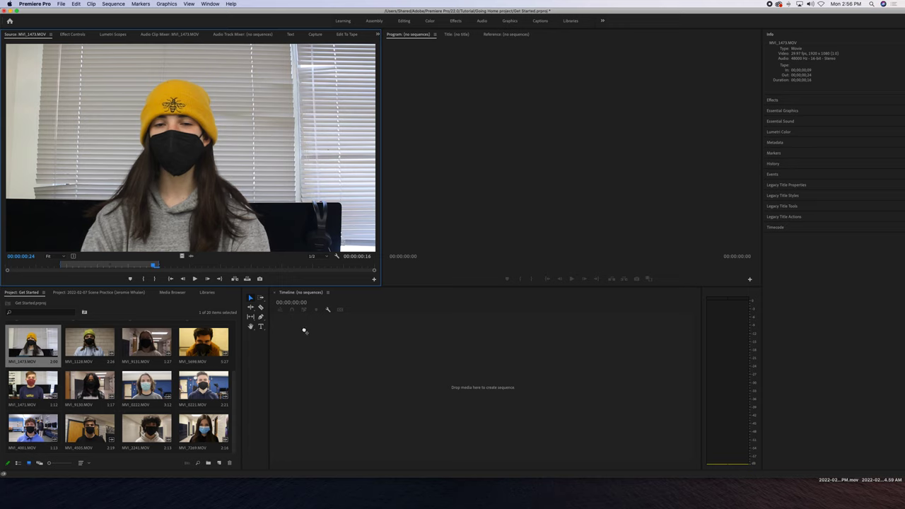
drag(304, 330, 320, 379)
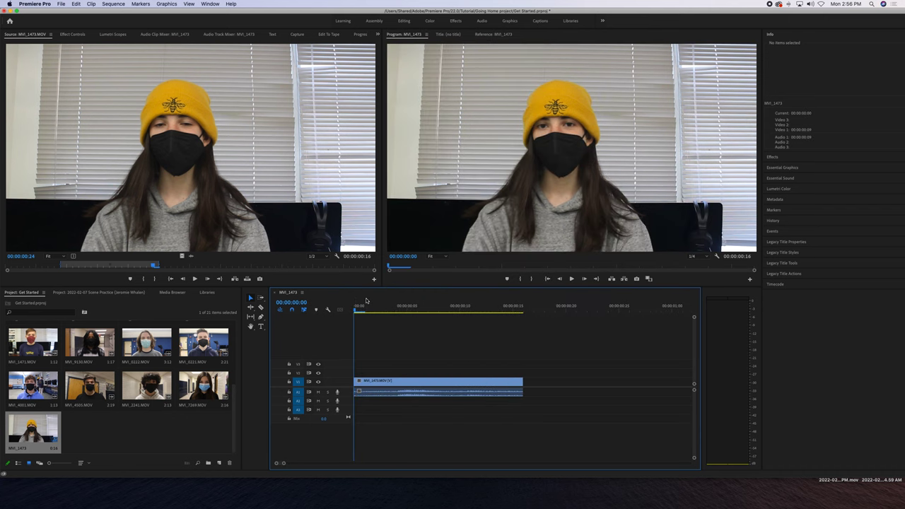
key(space)
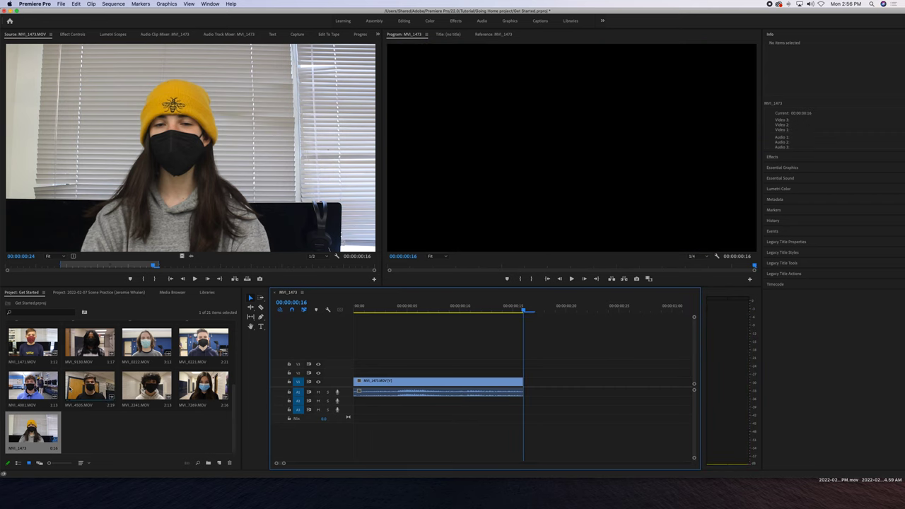
scroll(69, 388, up, 1)
- Mark MVI_7269 with an In point at 01:08 and an Out point at 01:13
double_click(196, 422)
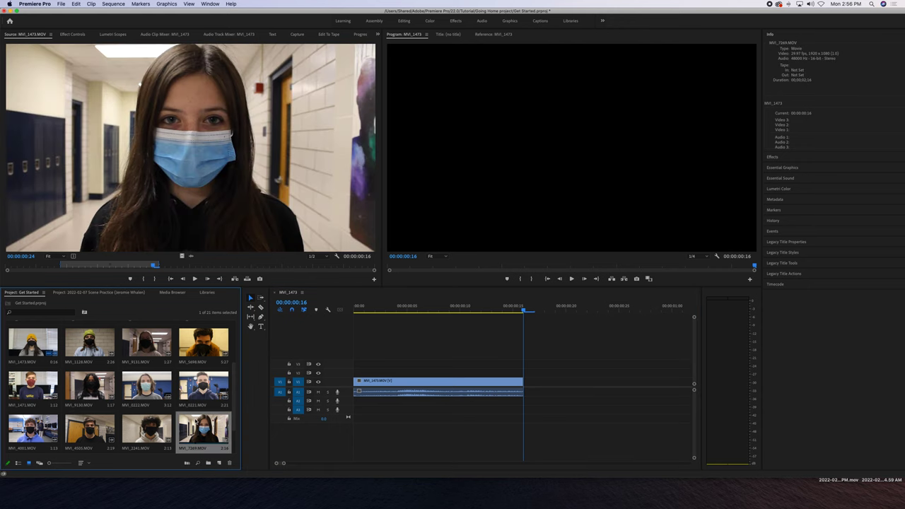
key(space)
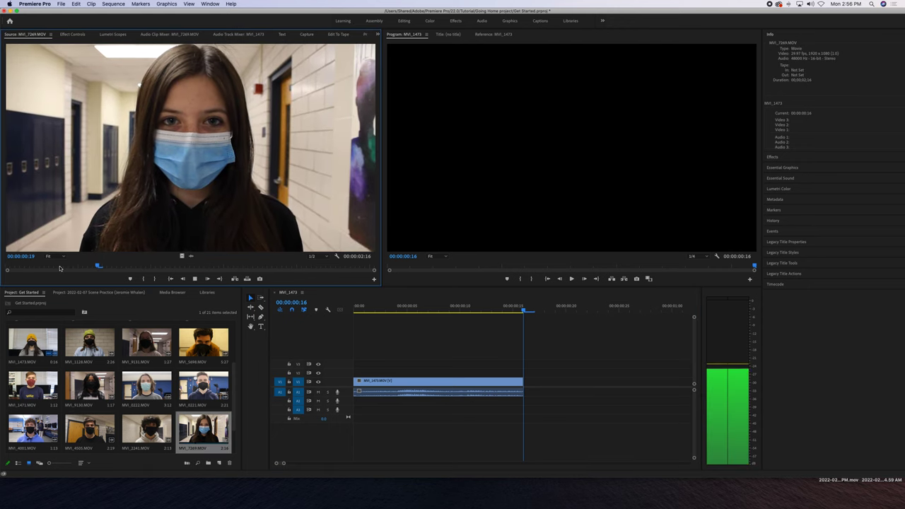
key(space)
key(Right)
key(Right)
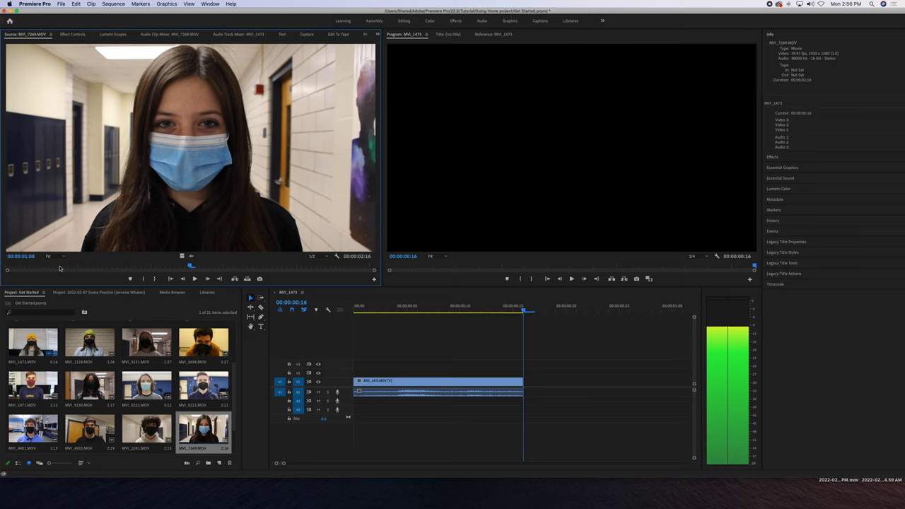
key(i)
key(space)
key(space)
key(Left)
key(Left)
key(Left)
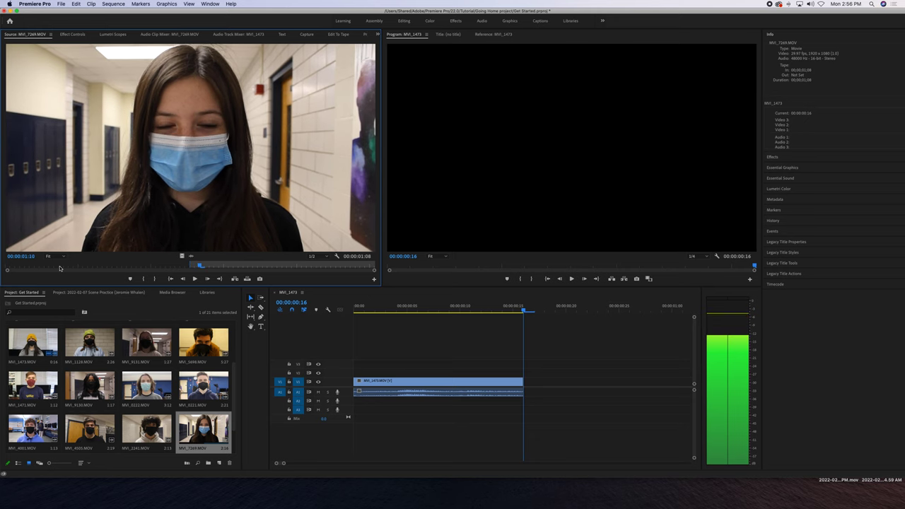
key(Right)
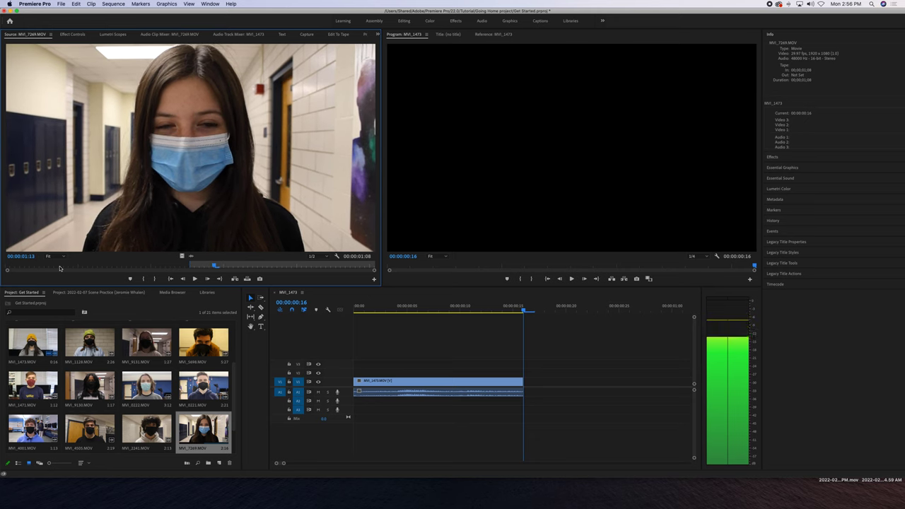
key(o)
- Place the MVI_7269 section on V1 right after MVI_1473 and trim its end slightly shorter
drag(164, 200, 532, 392)
drag(523, 309, 317, 309)
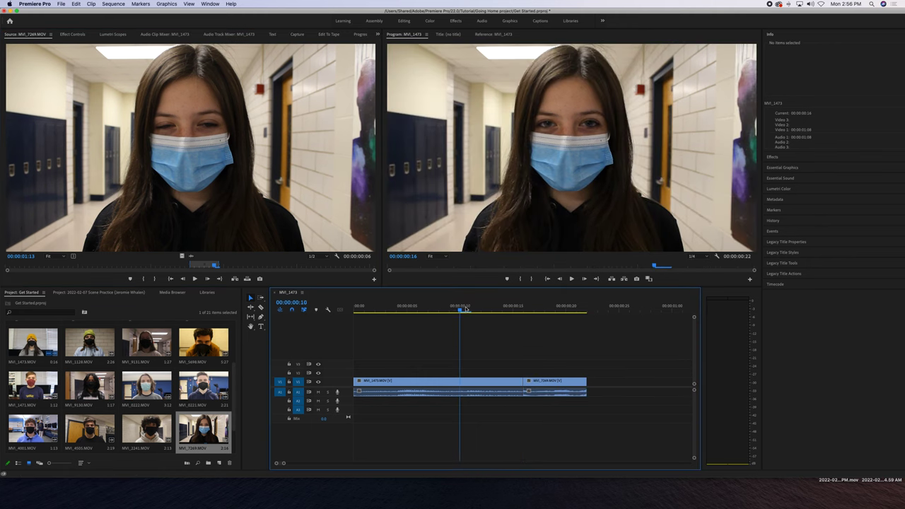
key(space)
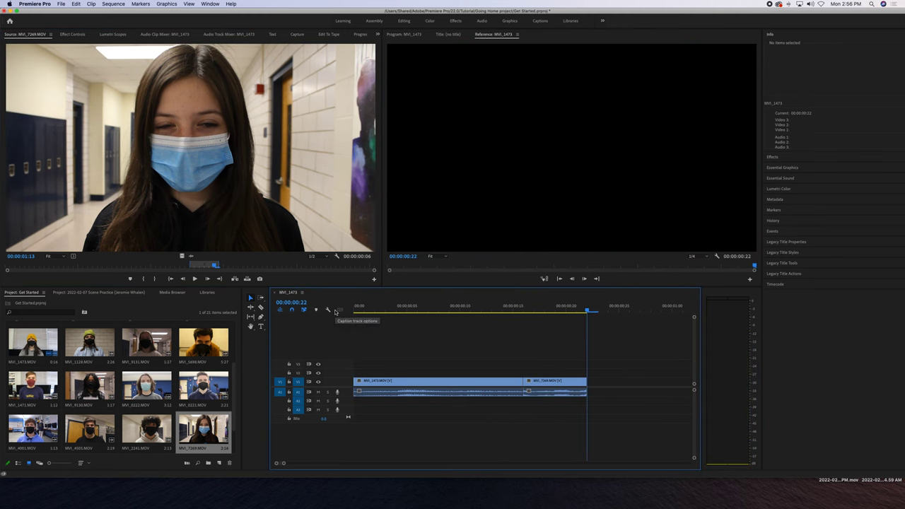
drag(580, 381, 575, 381)
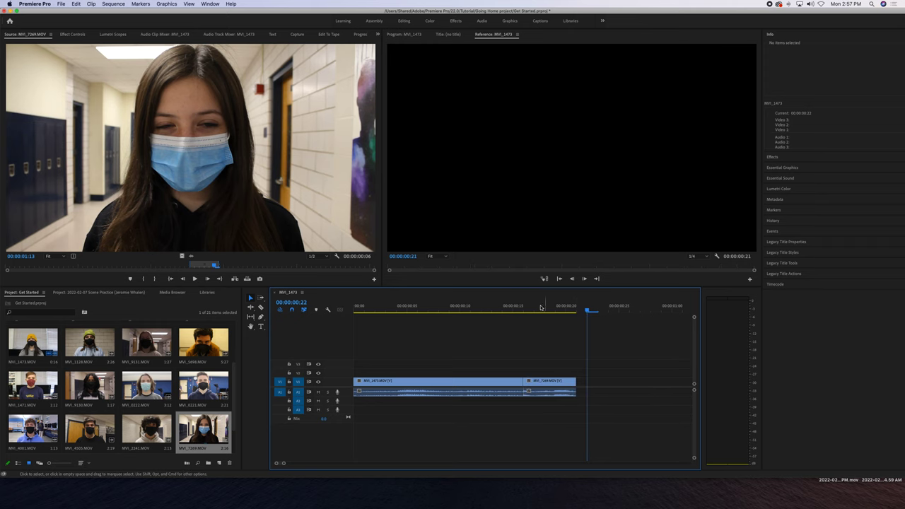
key(space)
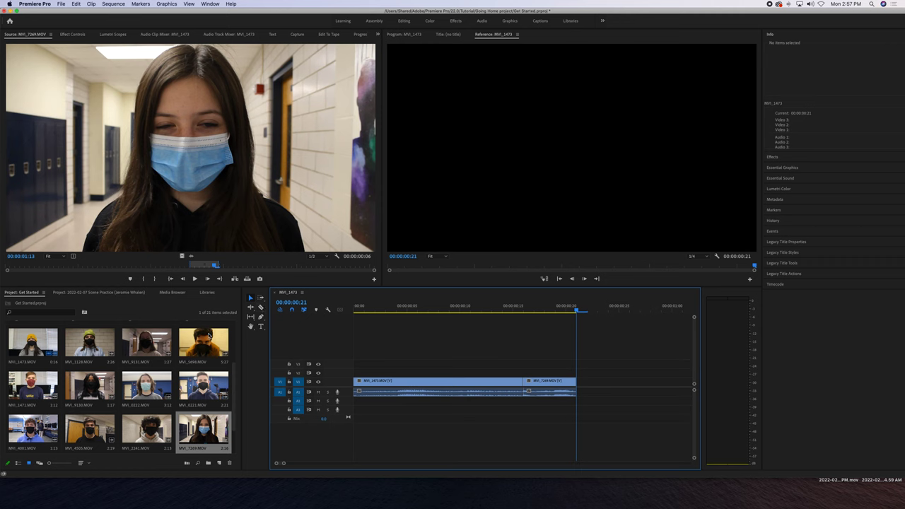
double_click(202, 394)
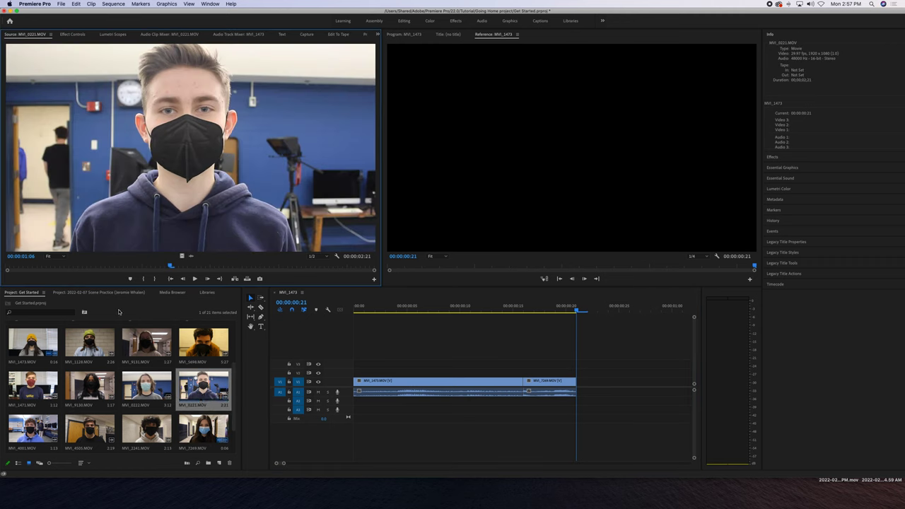
- Mark MVI_0221 from 00:00:01:10 to 00:00:02:02 and drop it on V1 after MVI_7269
key(space)
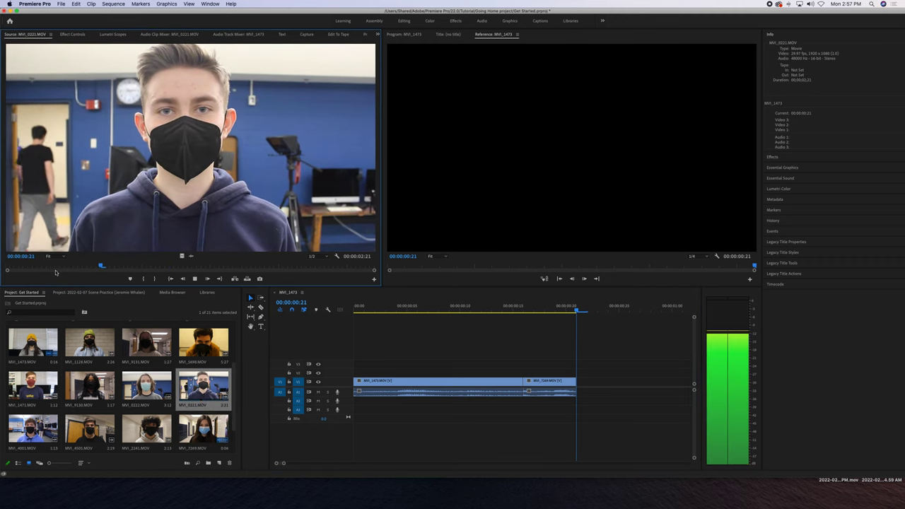
key(space)
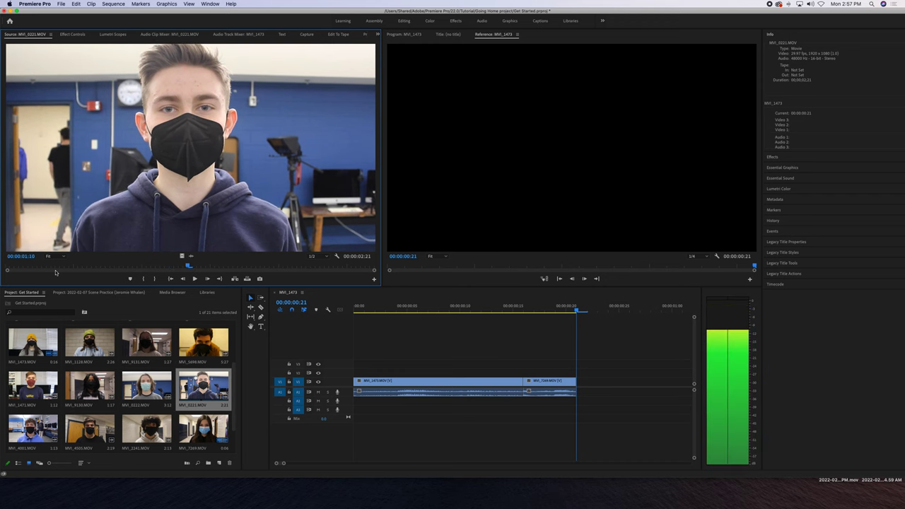
key(i)
key(space)
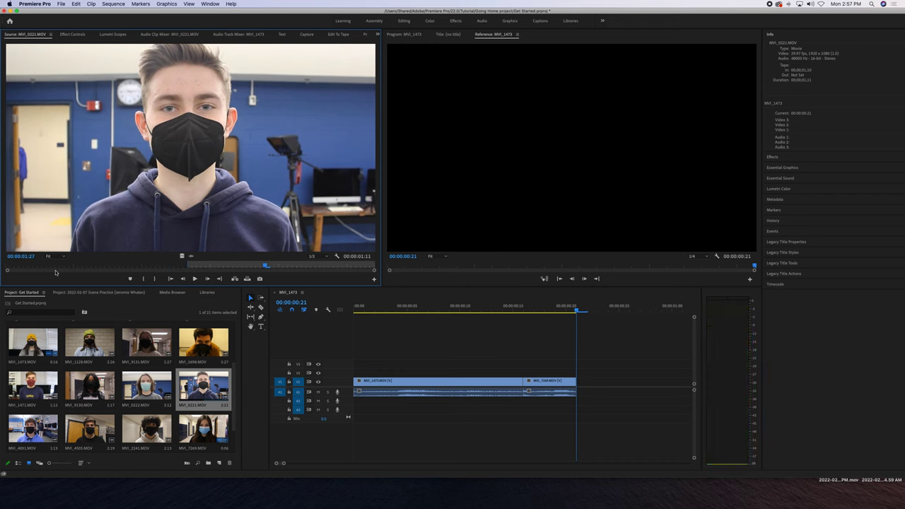
key(shift+Right)
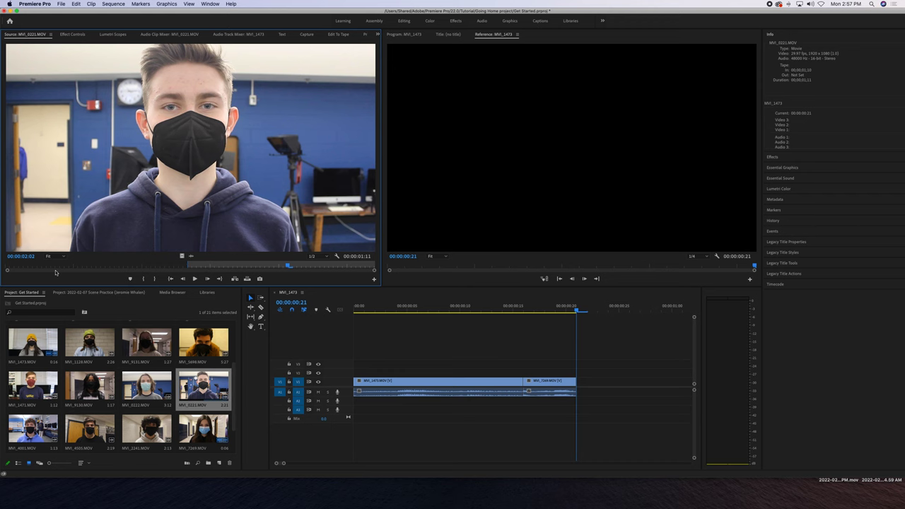
key(o)
drag(171, 217, 586, 392)
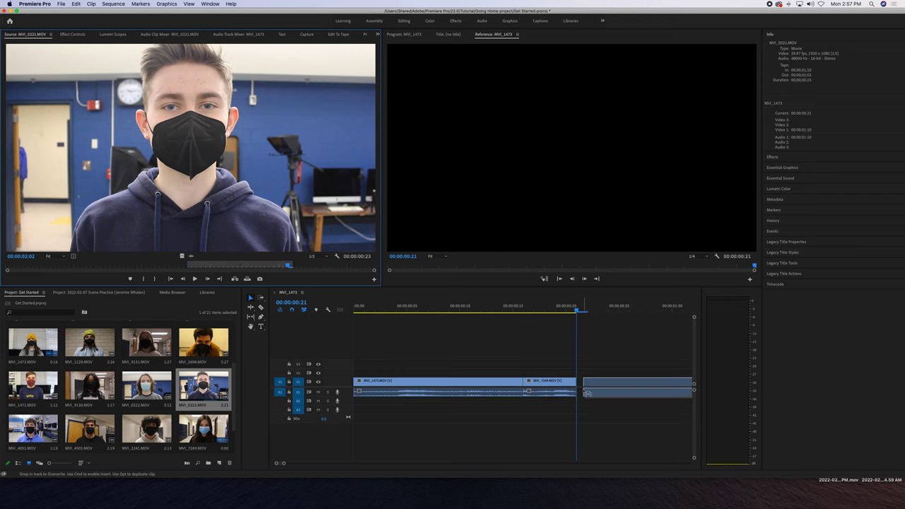
click(468, 308)
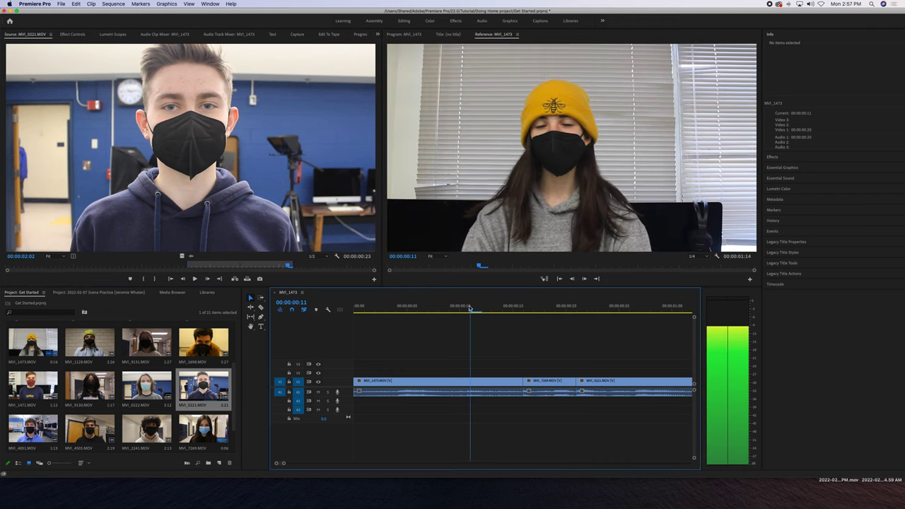
key(Home)
key(space)
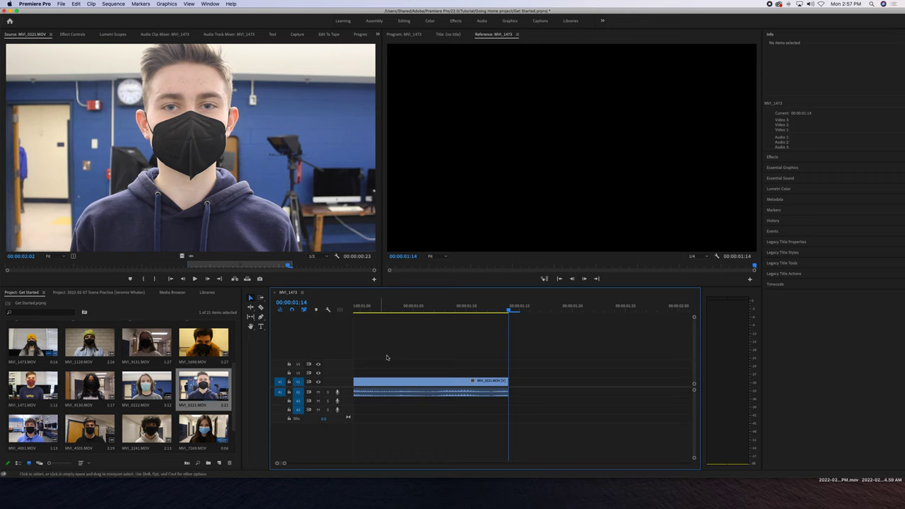
drag(405, 312, 350, 310)
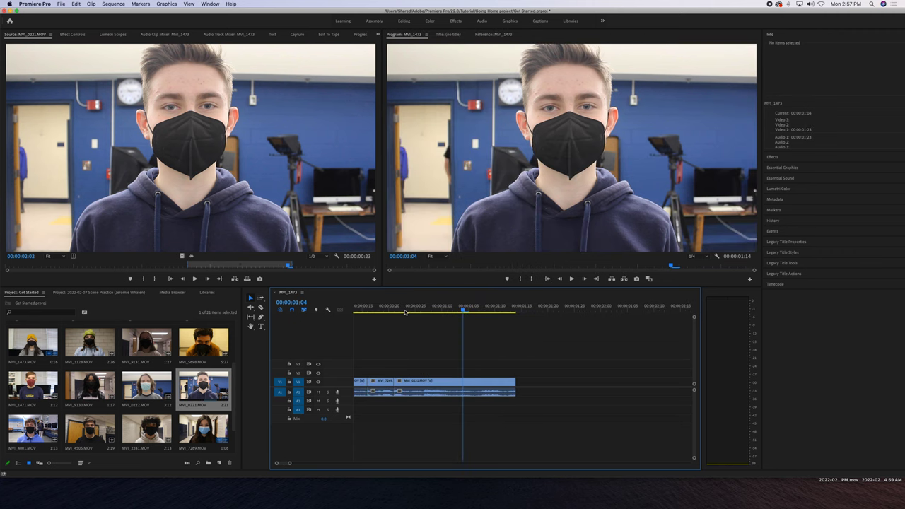